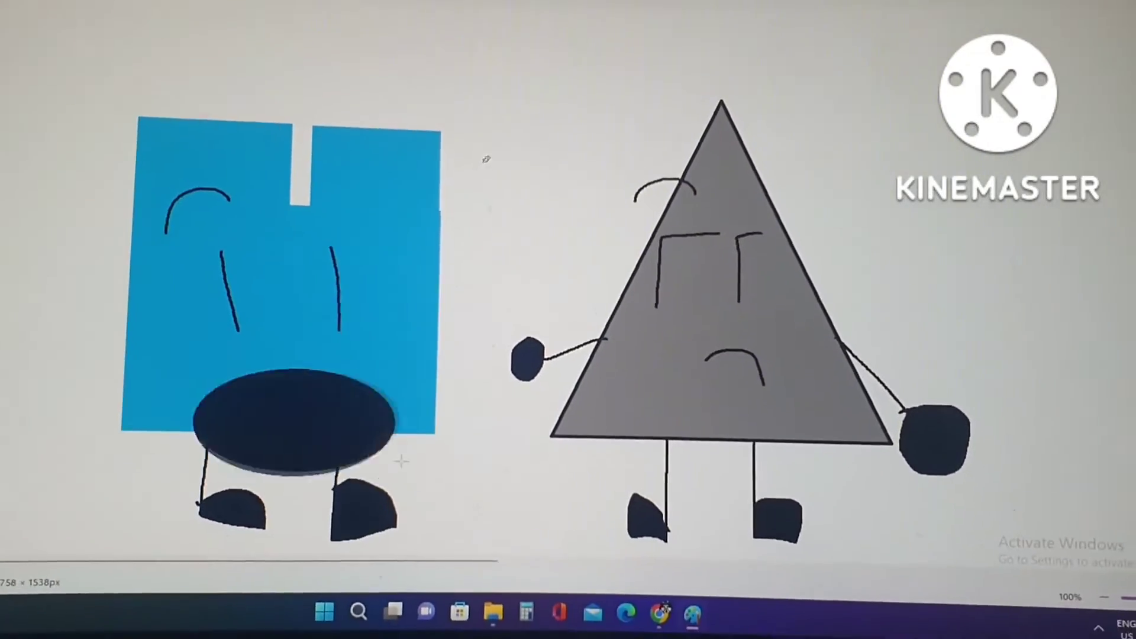
Shrink, raise, round and then flatten the triangle's dark oval mouth
left_click_drag(485, 494, 406, 416)
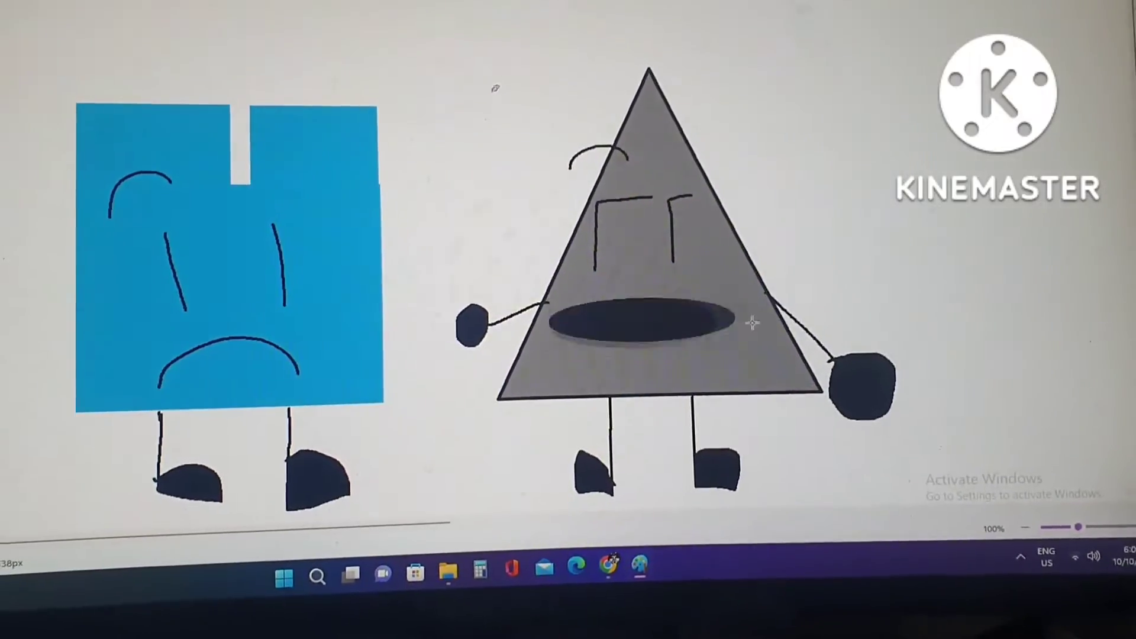
left_click_drag(772, 297, 711, 275)
mouse_move(806, 422)
left_mouse_down()
mouse_move(741, 423)
mouse_move(826, 387)
left_mouse_up()
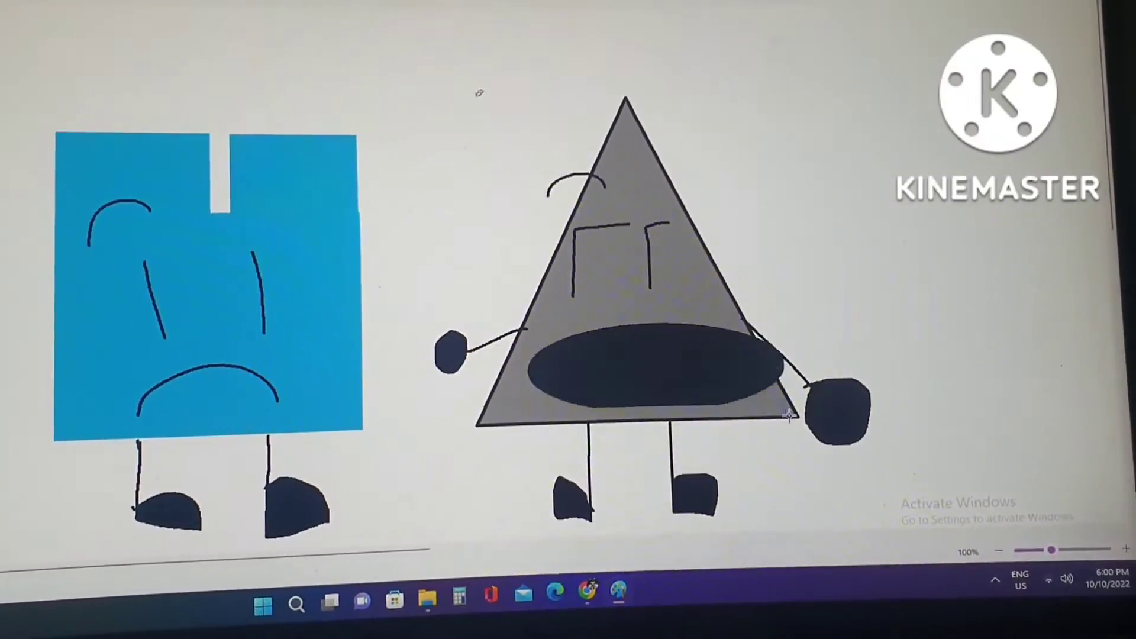
left_click_drag(793, 427, 803, 452)
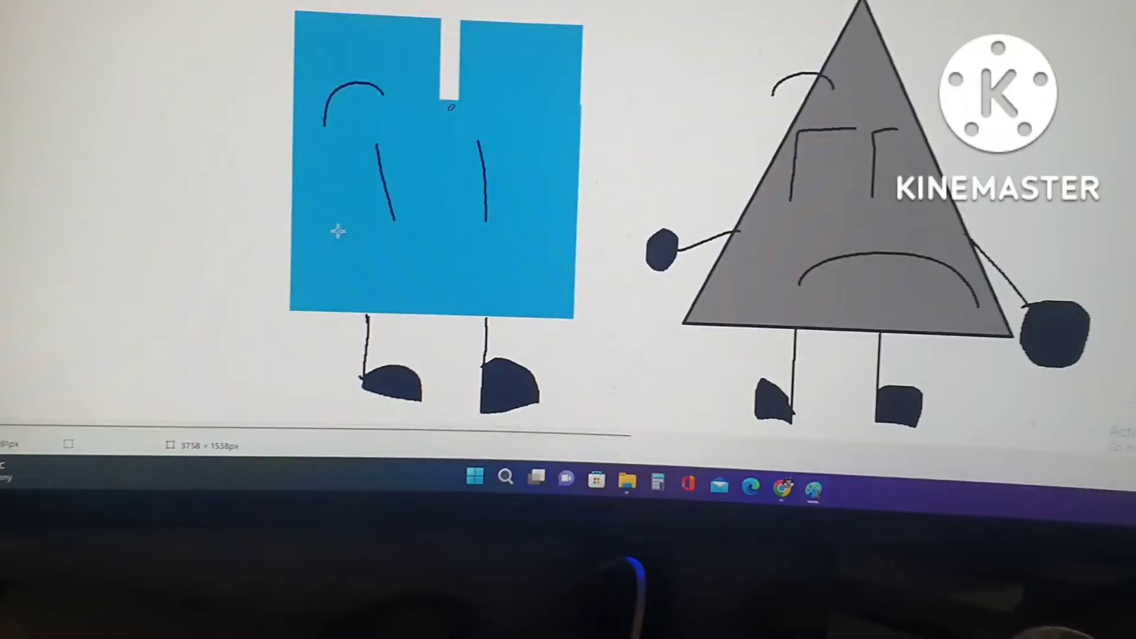
Try wide oval mouths on the blue square, undoing them back to its frown
left_click_drag(338, 233, 604, 245)
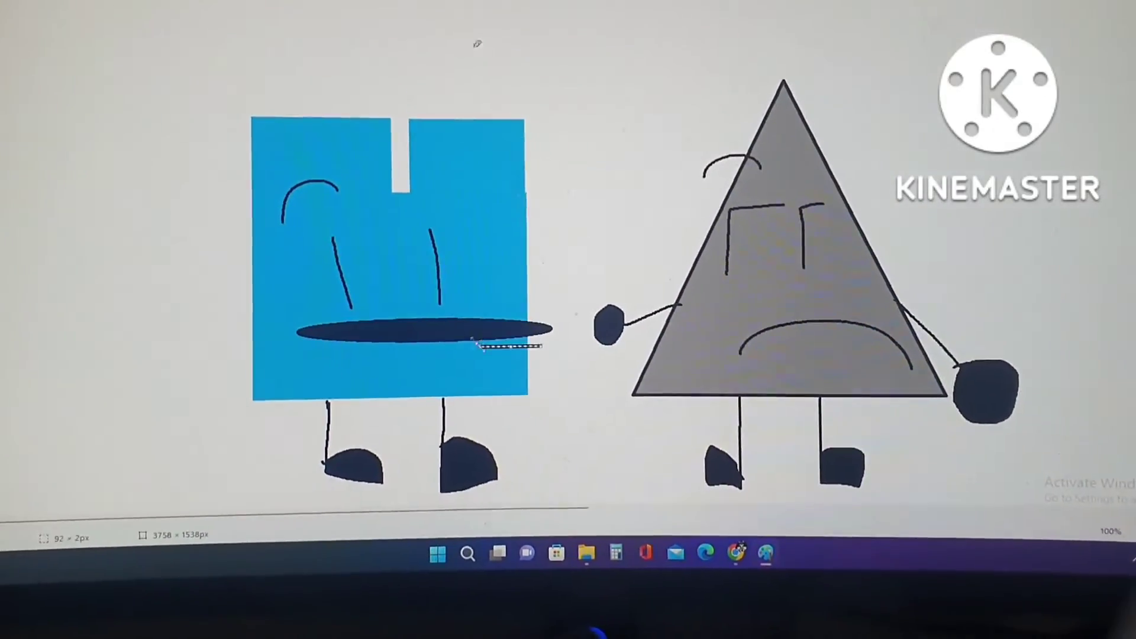
key("ctrl+z")
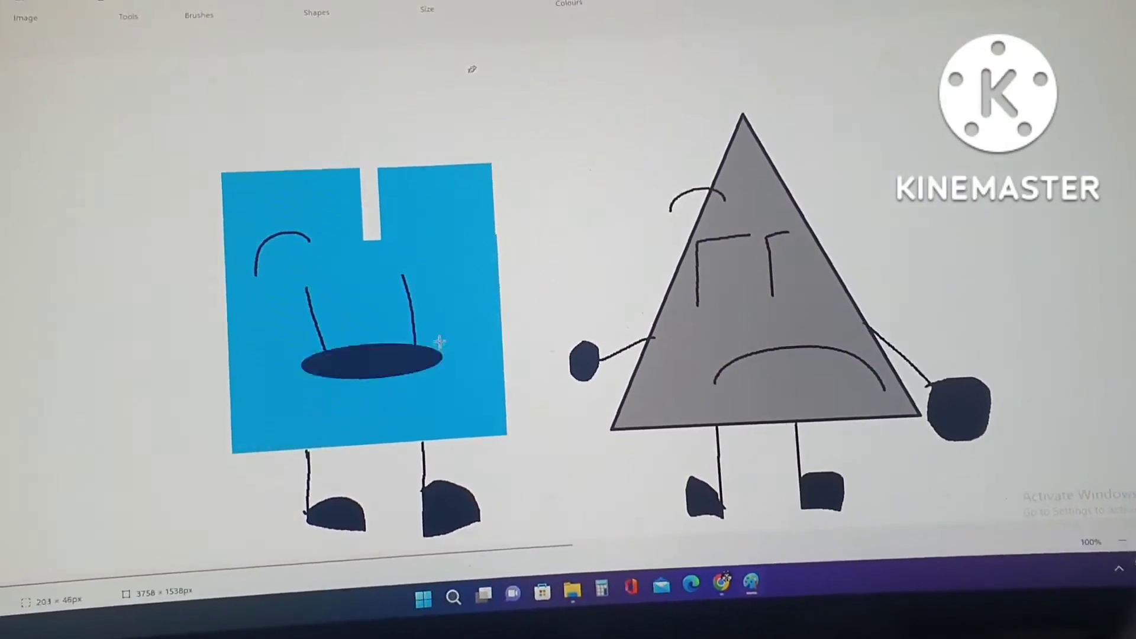
mouse_move(316, 373)
left_mouse_down()
mouse_move(545, 408)
mouse_move(462, 434)
mouse_move(471, 417)
left_mouse_up()
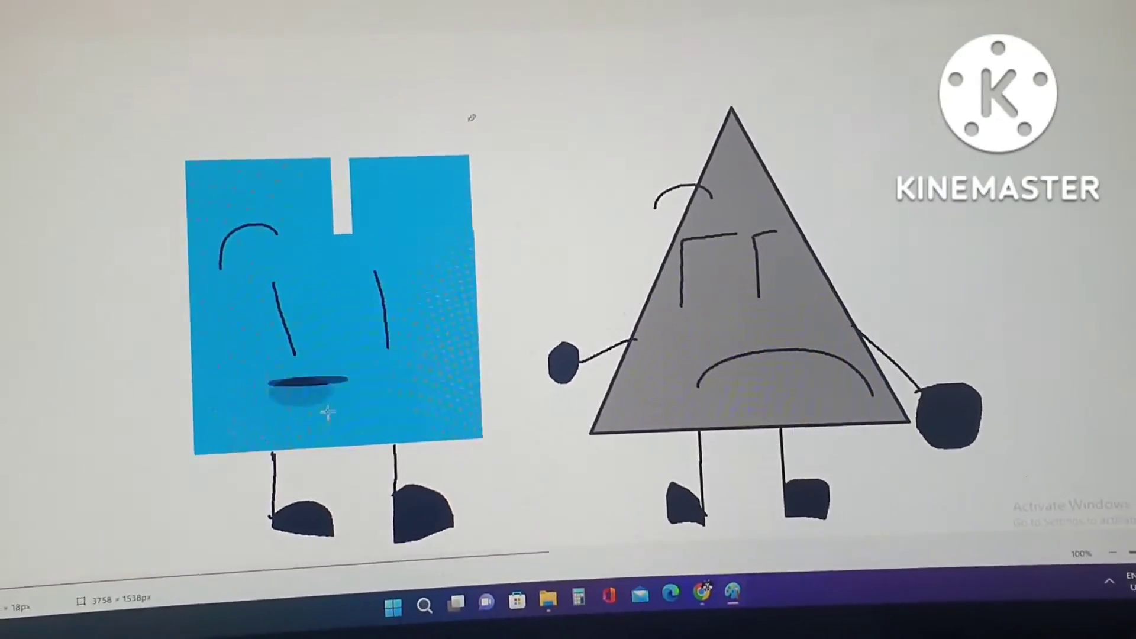
left_click_drag(453, 457, 545, 377)
key("ctrl+z")
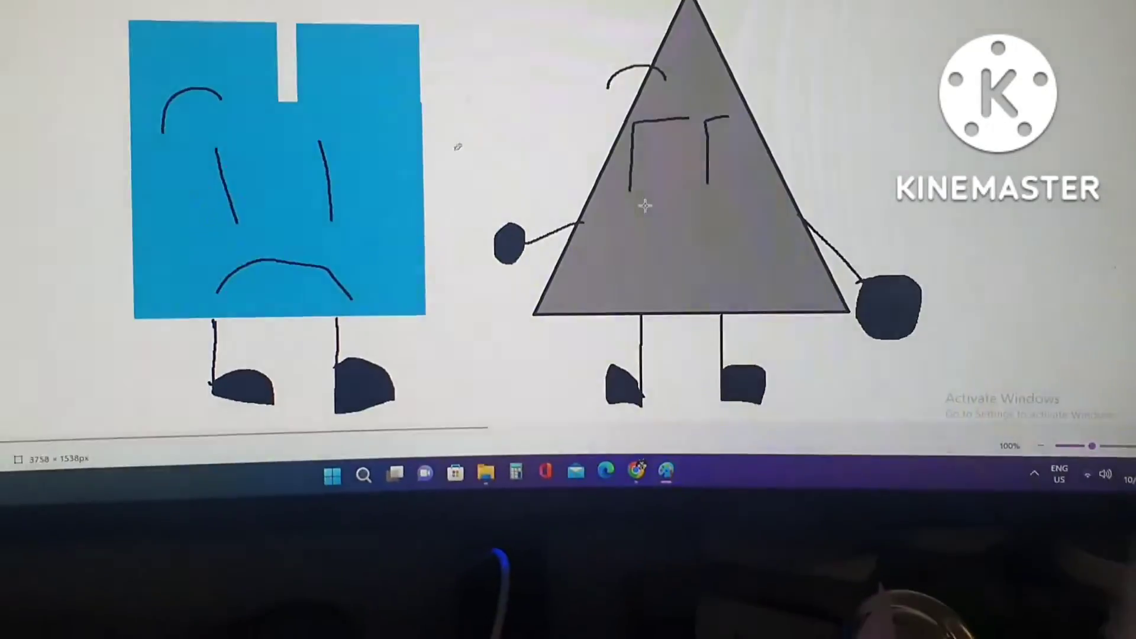
Undo a large oval on the triangle, then draw a dark oval on the square
mouse_move(626, 262)
left_mouse_down()
mouse_move(914, 315)
mouse_move(912, 326)
left_mouse_up()
key("ctrl+z")
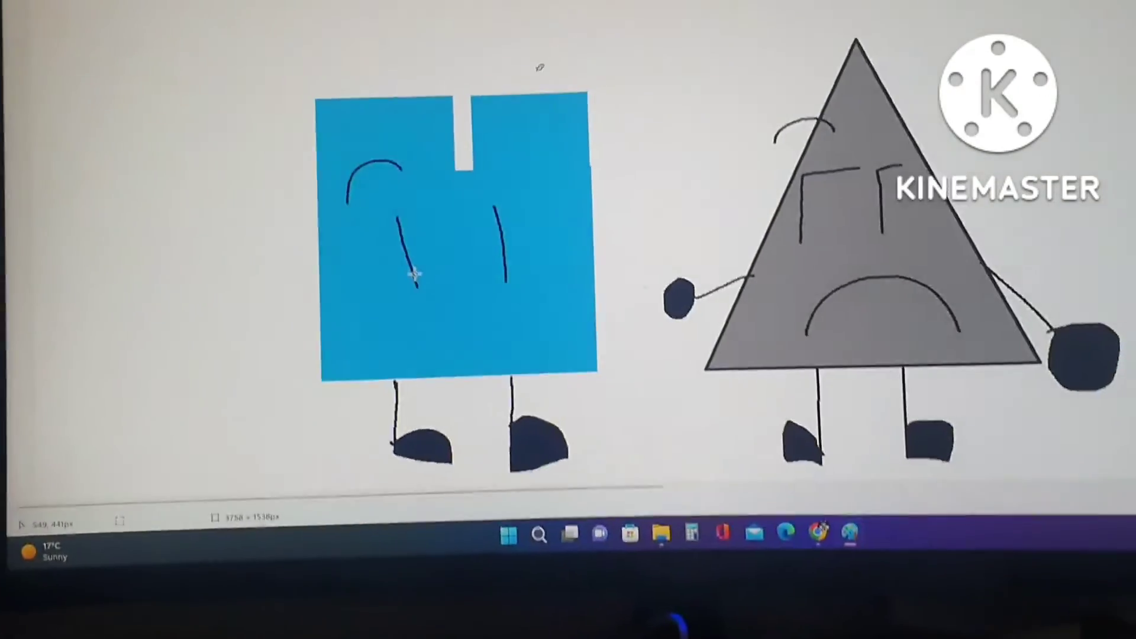
mouse_move(396, 272)
left_mouse_down()
mouse_move(462, 337)
mouse_move(526, 375)
mouse_move(533, 319)
left_mouse_up()
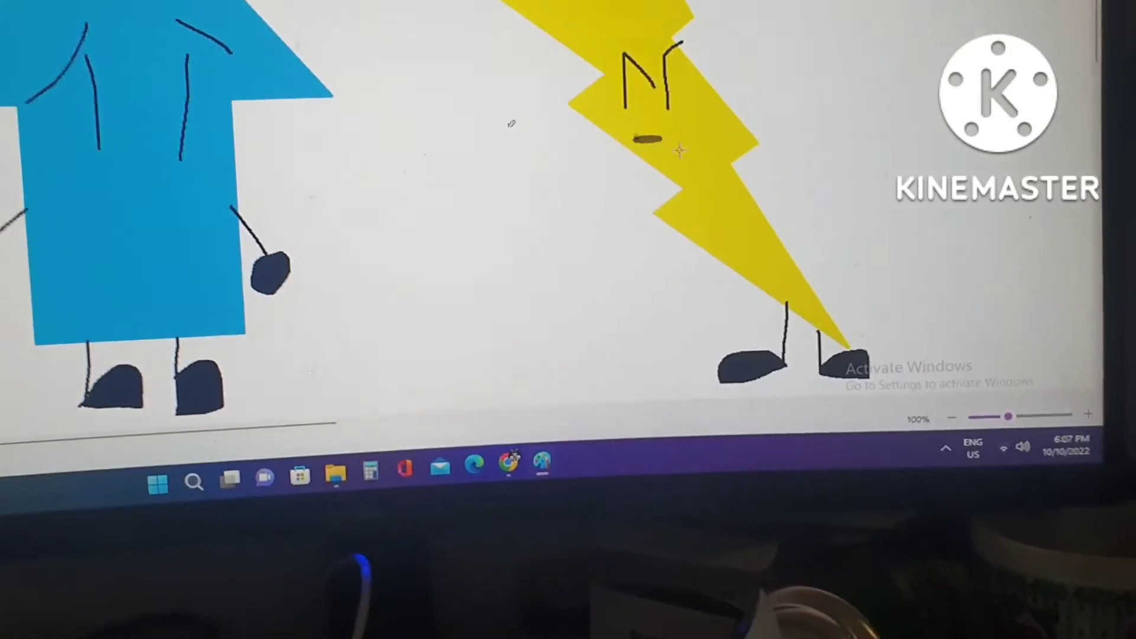
Widen the bolt's dark oval mouth, add one to the arrow, and a white one on the TV
left_click_drag(727, 154, 773, 262)
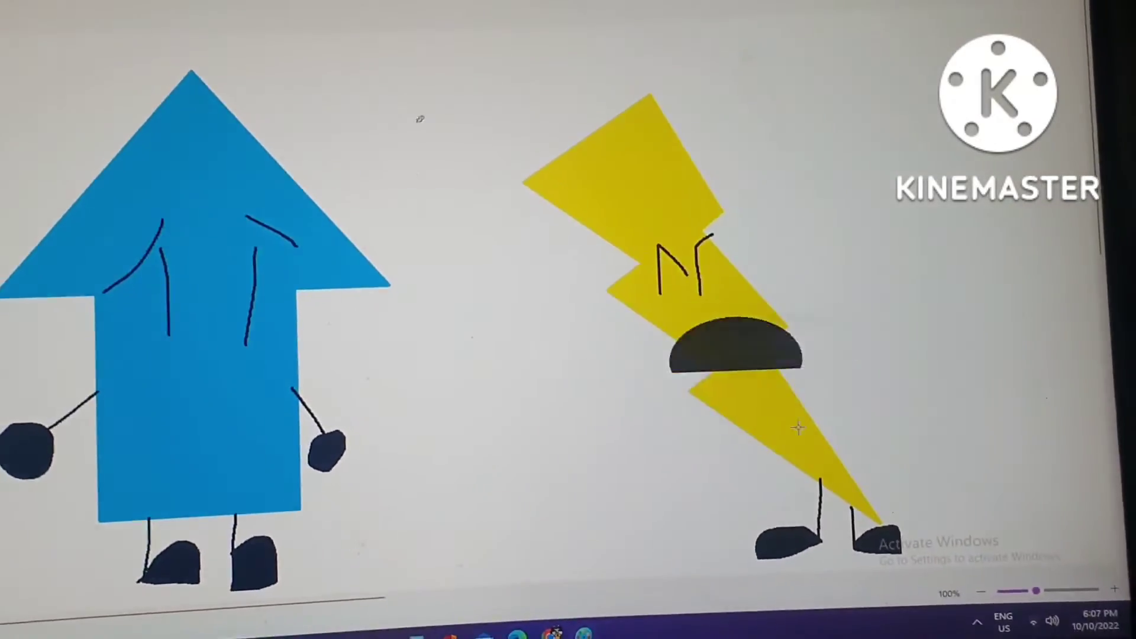
left_click_drag(816, 438, 801, 306)
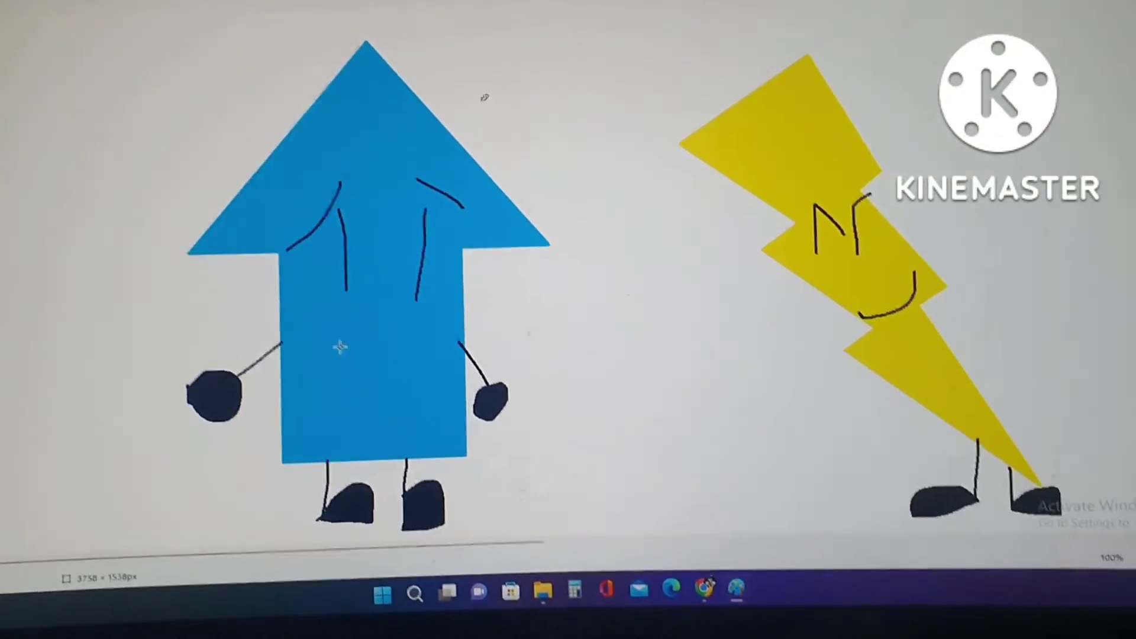
mouse_move(337, 346)
left_mouse_down()
mouse_move(536, 376)
mouse_move(452, 377)
left_mouse_up()
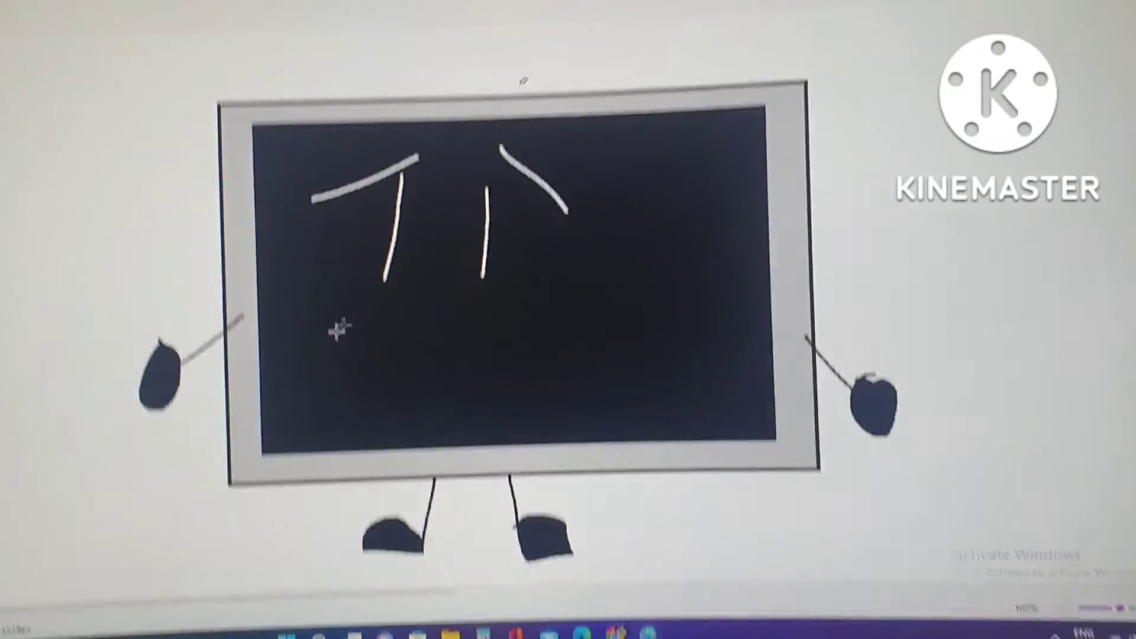
mouse_move(341, 325)
left_mouse_down()
mouse_move(741, 424)
mouse_move(743, 279)
mouse_move(667, 322)
mouse_move(718, 375)
mouse_move(532, 631)
mouse_move(520, 632)
mouse_move(806, 494)
mouse_move(561, 433)
left_mouse_up()
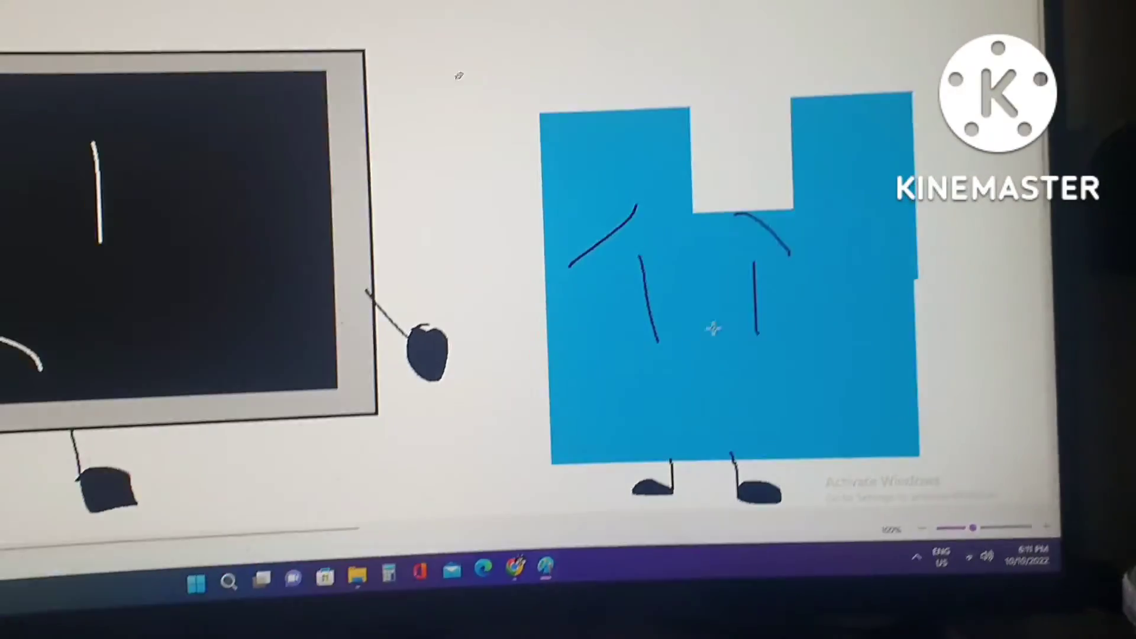
Draw a large navy oval over the blue character and a wide white oval on the TV screen
mouse_move(586, 391)
left_mouse_down()
mouse_move(996, 560)
mouse_move(882, 452)
mouse_move(893, 436)
mouse_move(971, 482)
mouse_move(1003, 550)
mouse_move(848, 611)
left_mouse_up()
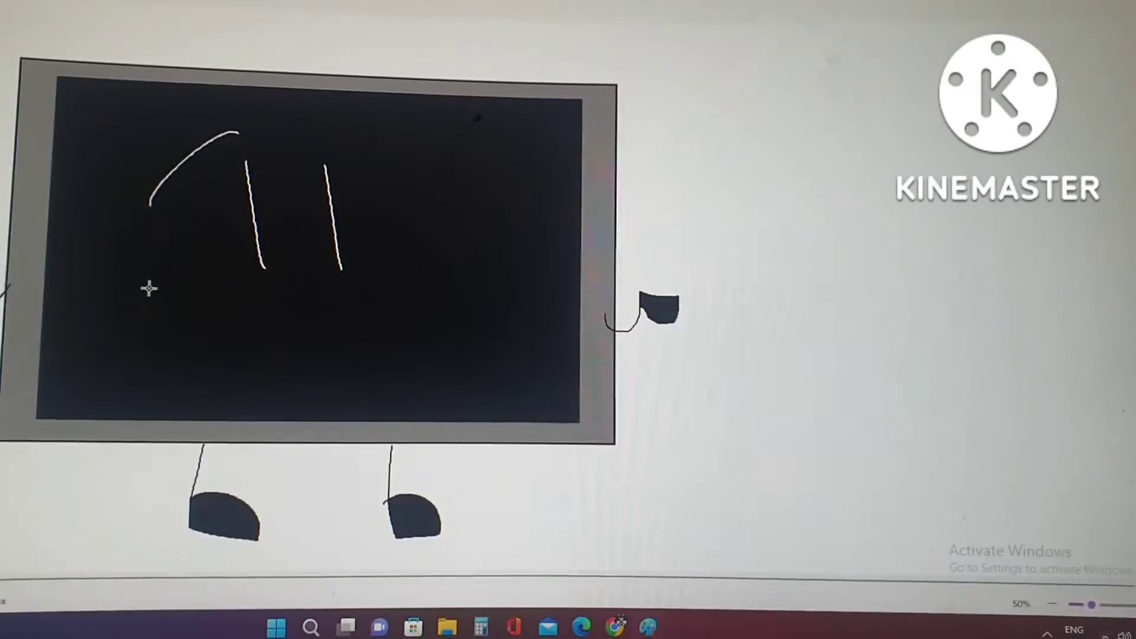
mouse_move(148, 288)
left_mouse_down()
mouse_move(540, 338)
mouse_move(584, 412)
left_mouse_up()
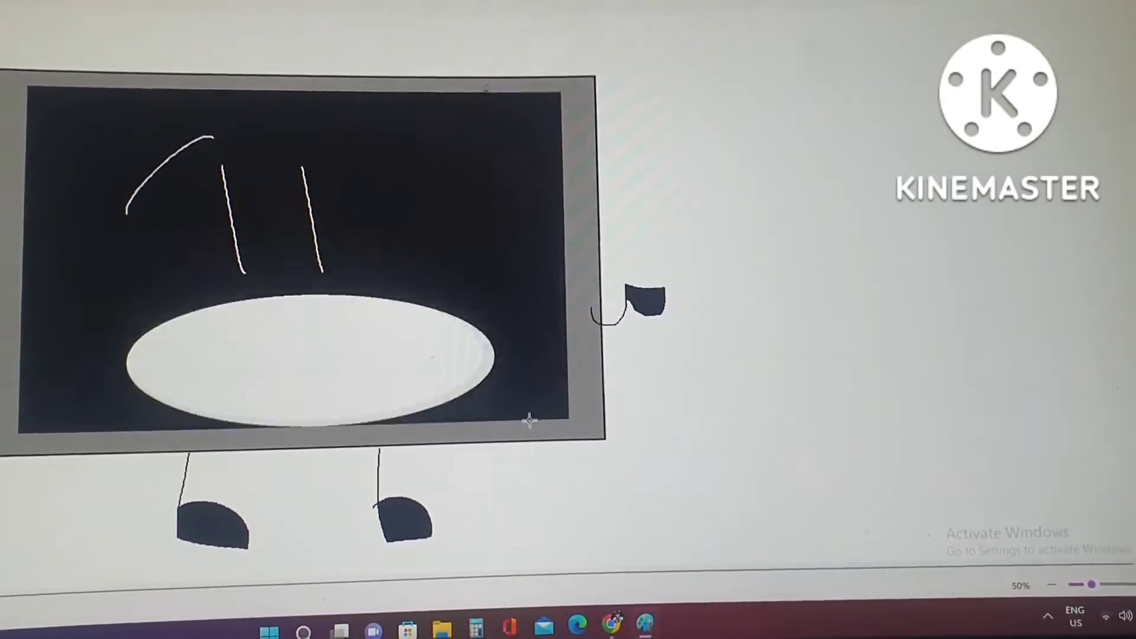
Flatten and squash the white ovals into a thin line, then narrow and heighten one into a circle
left_click_drag(582, 397, 577, 386)
left_click_drag(619, 430, 601, 405)
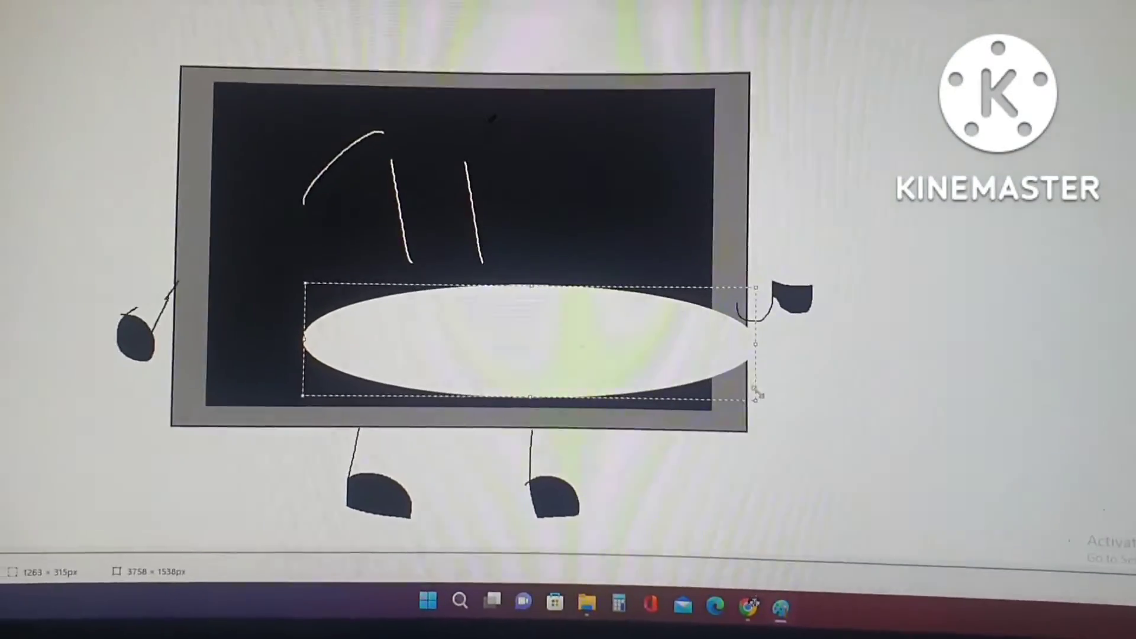
mouse_move(759, 401)
left_mouse_down()
mouse_move(625, 239)
mouse_move(568, 328)
left_mouse_up()
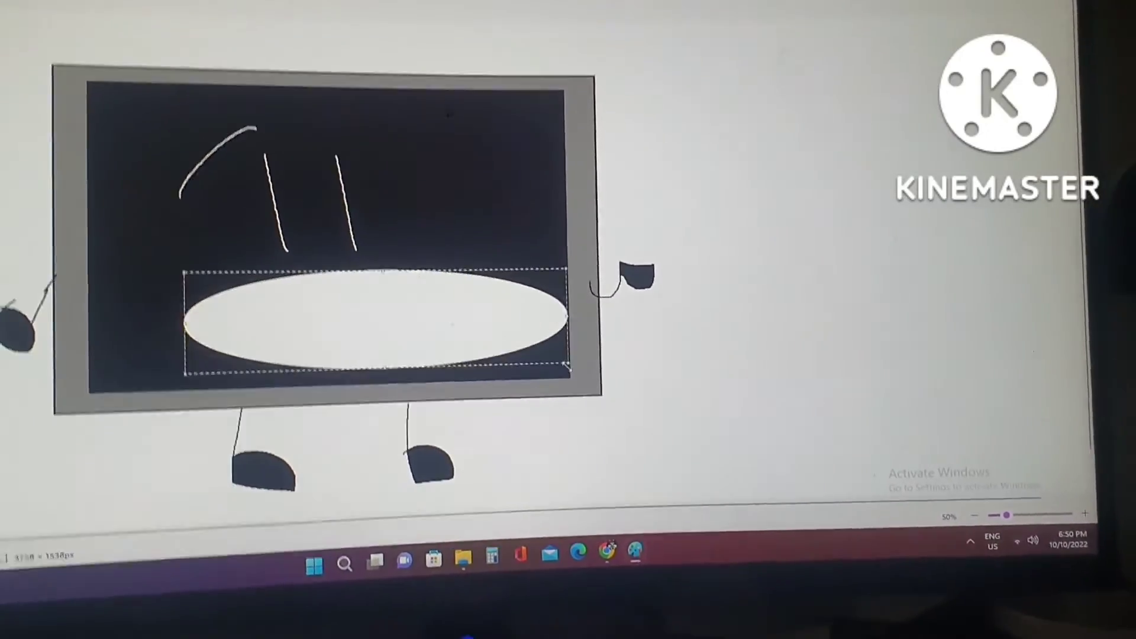
mouse_move(568, 327)
left_mouse_down()
mouse_move(387, 335)
mouse_move(623, 309)
mouse_move(577, 248)
mouse_move(583, 240)
left_mouse_up()
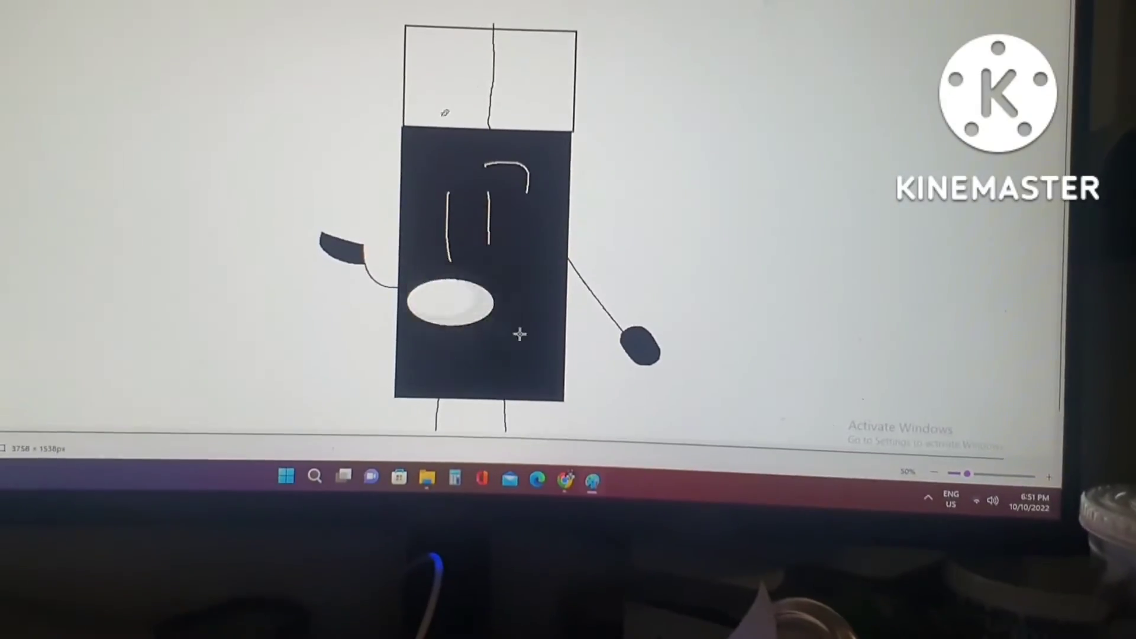
left_click_drag(544, 332, 524, 395)
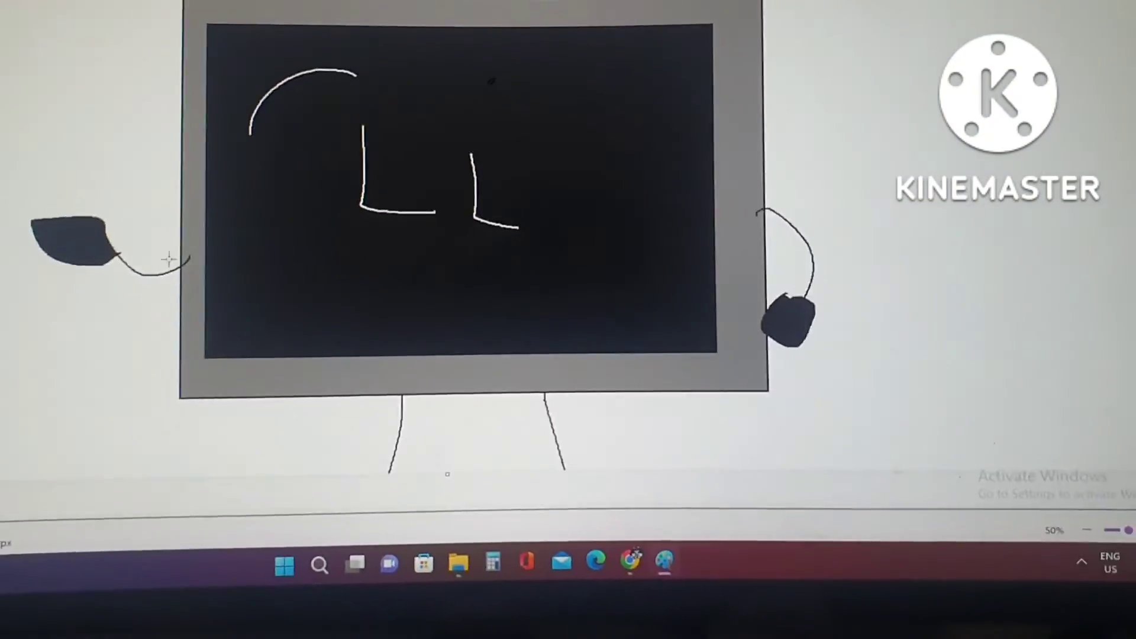
Draw a wide white oval mouth on the TV's black screen and stretch it taller
mouse_move(274, 239)
left_mouse_down()
mouse_move(699, 400)
mouse_move(713, 346)
left_mouse_up()
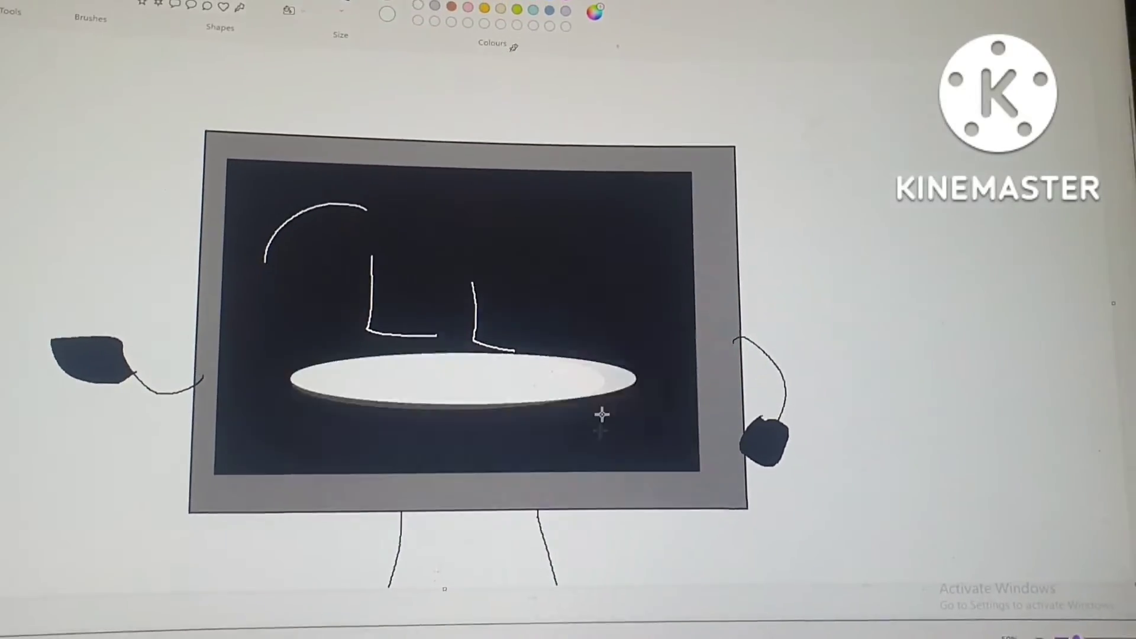
mouse_move(713, 347)
left_mouse_down()
mouse_move(680, 517)
mouse_move(654, 467)
mouse_move(684, 507)
mouse_move(709, 485)
mouse_move(693, 529)
left_mouse_up()
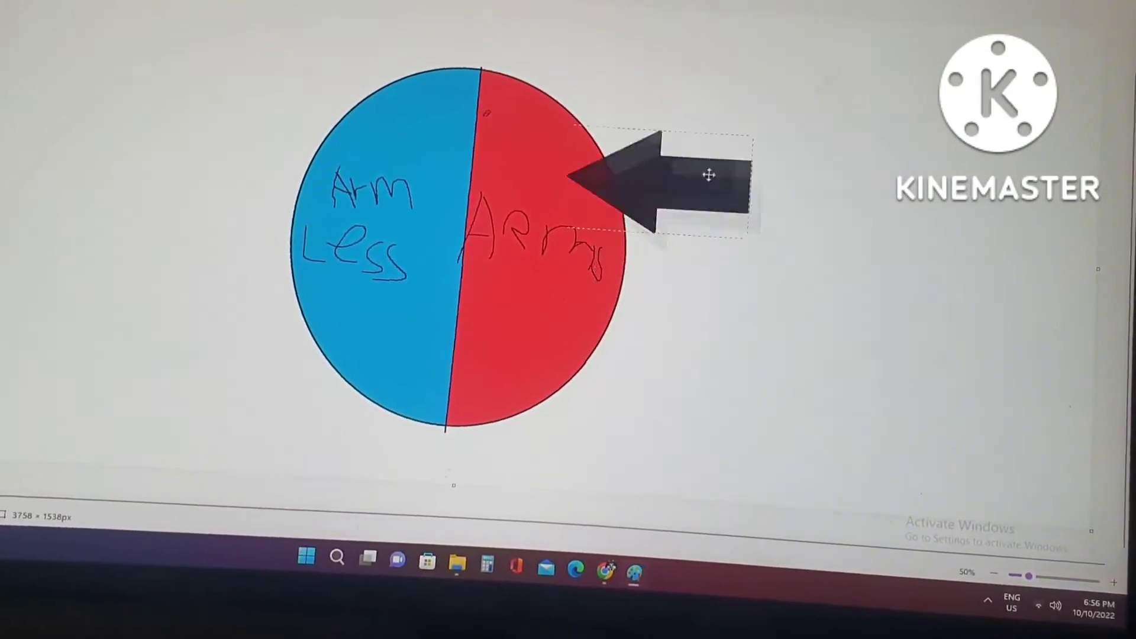
Drag the black arrow lower and left, below 'Arms' on the wheel
left_click_drag(689, 265, 619, 340)
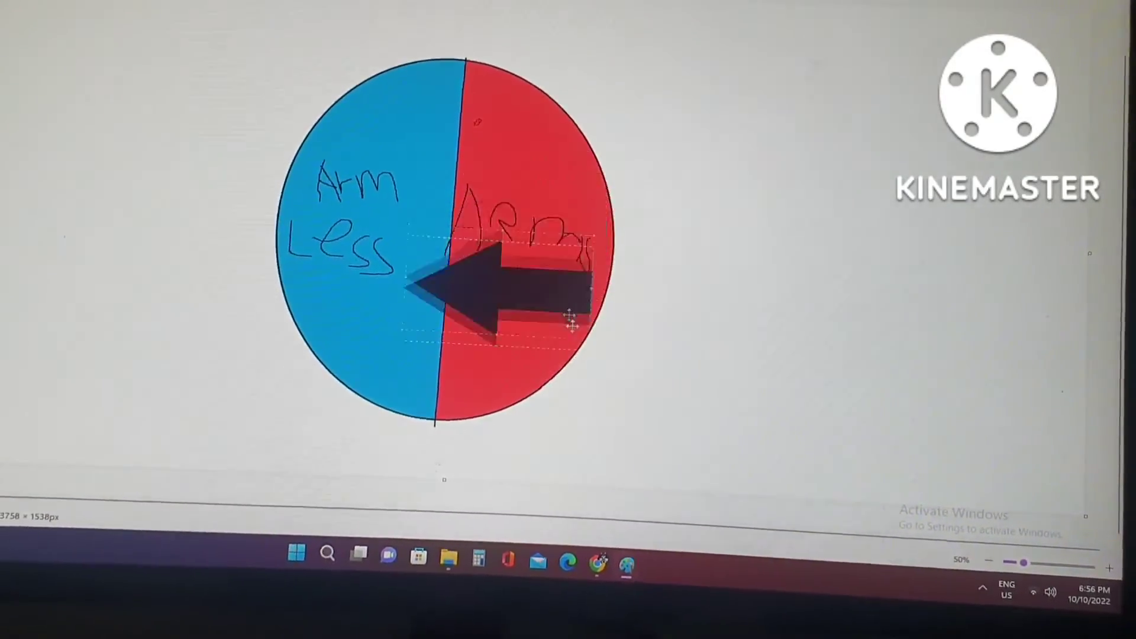